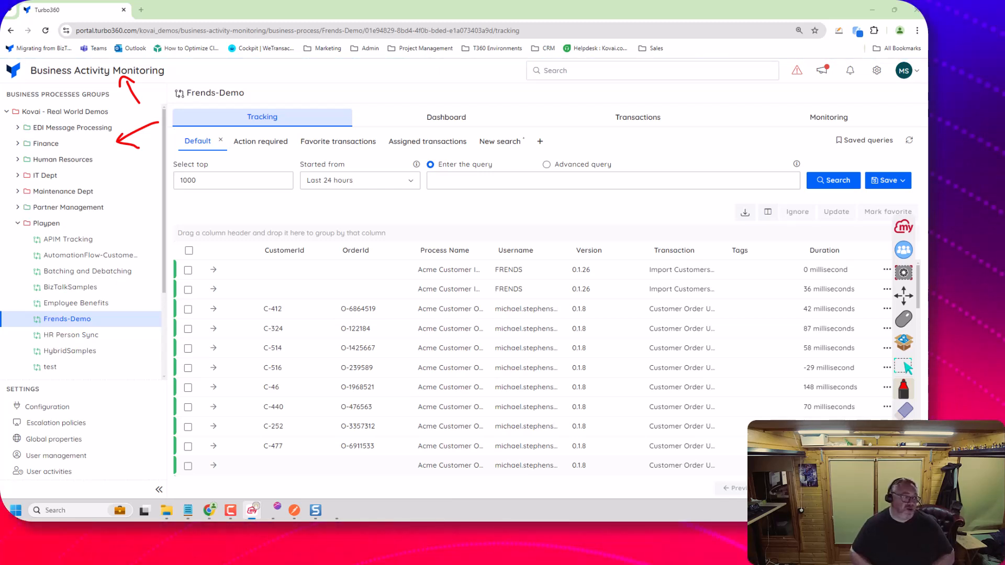
# Mark the business process groups with a red bracket and the Playpen folder and Frends-Demo process with red arrows
pyautogui.moveTo(32, 116); pyautogui.dragTo(15, 180)
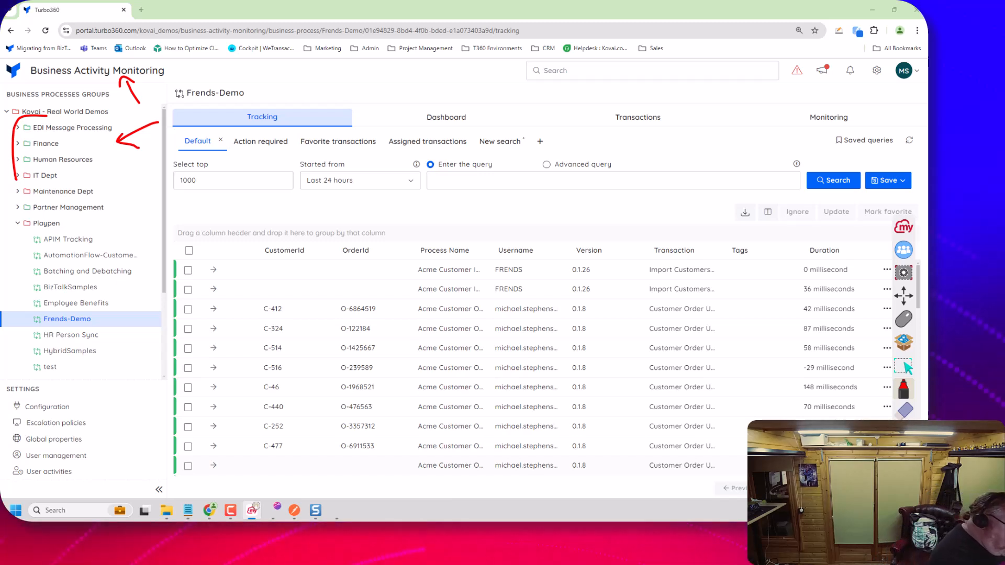
pyautogui.moveTo(58, 223); pyautogui.dragTo(61, 219)
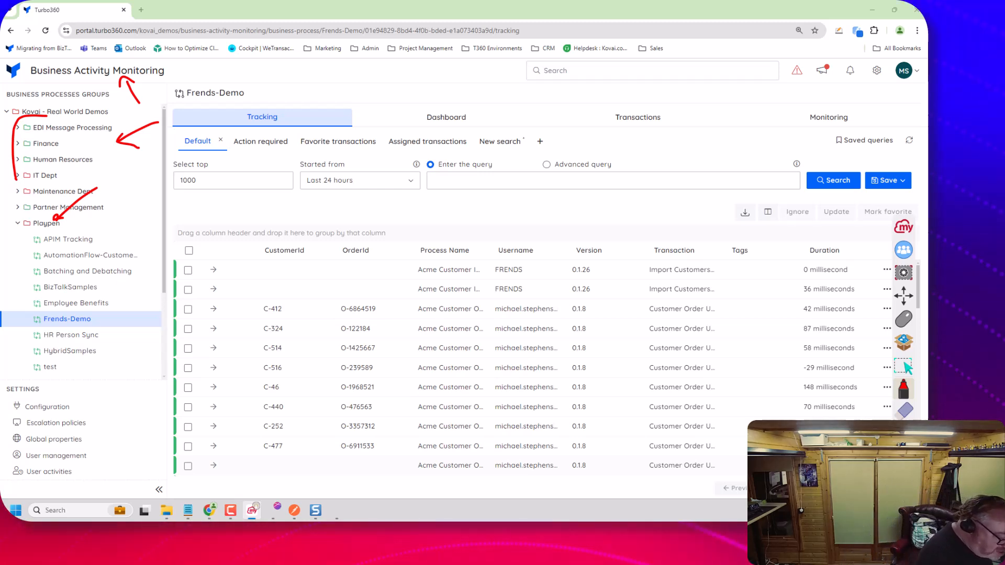
pyautogui.moveTo(140, 297)
pyautogui.mouseDown()
pyautogui.moveTo(93, 318)
pyautogui.moveTo(103, 321)
pyautogui.mouseUp()
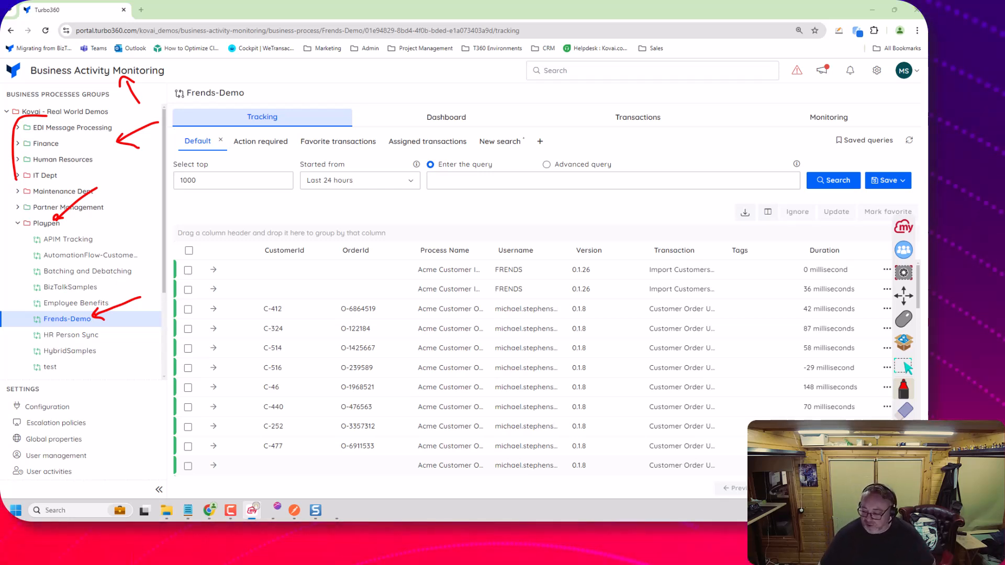
# Widen the Transaction column in the tracking grid until the full transaction names are readable
pyautogui.click(903, 319)
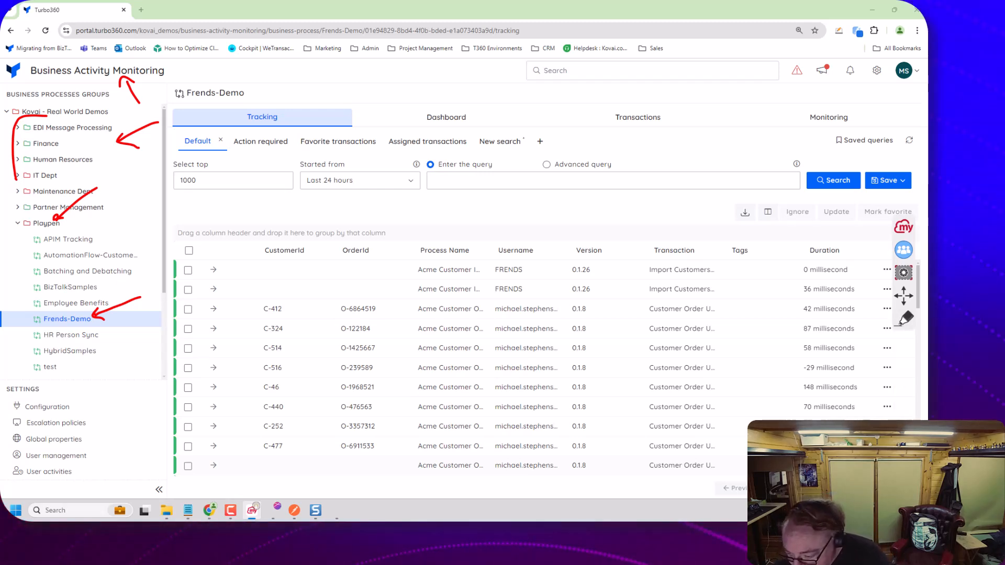
pyautogui.moveTo(745, 258); pyautogui.dragTo(777, 264)
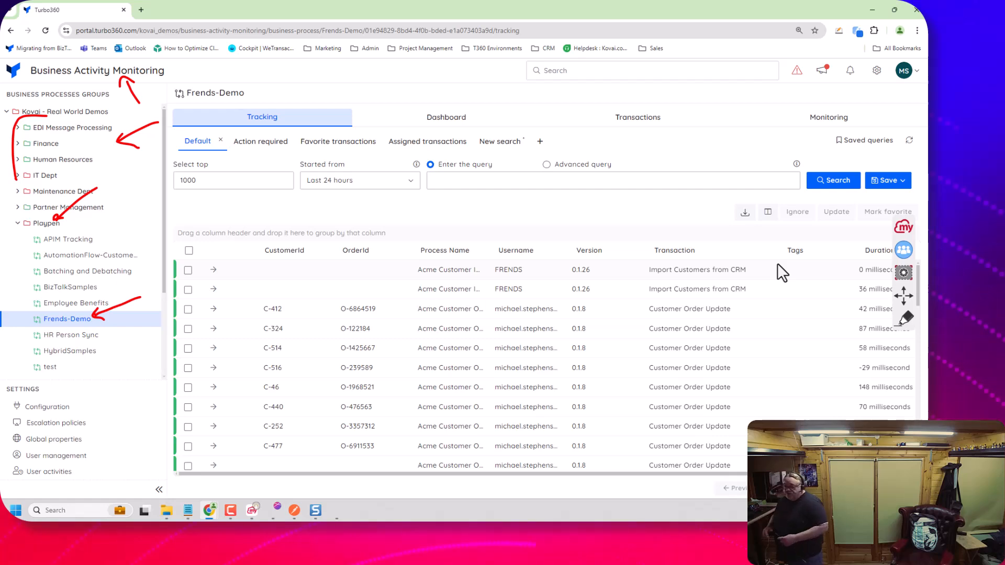
# Mark the Transaction column header and the first Import Customers from CRM and Customer Order Update entries in red
pyautogui.click(904, 317)
pyautogui.moveTo(682, 205)
pyautogui.mouseDown()
pyautogui.moveTo(675, 241)
pyautogui.moveTo(685, 231)
pyautogui.mouseUp()
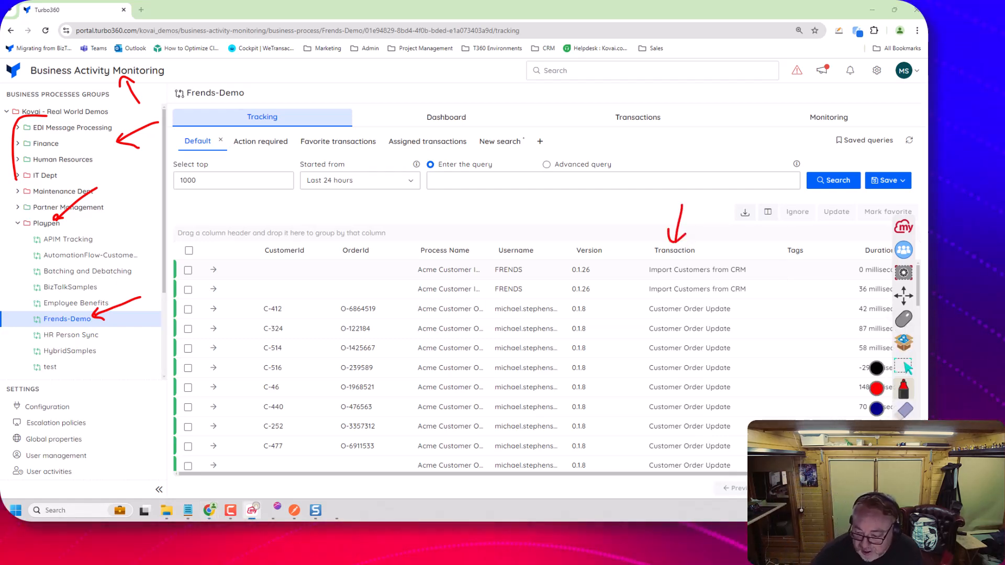
pyautogui.moveTo(636, 272); pyautogui.dragTo(642, 269)
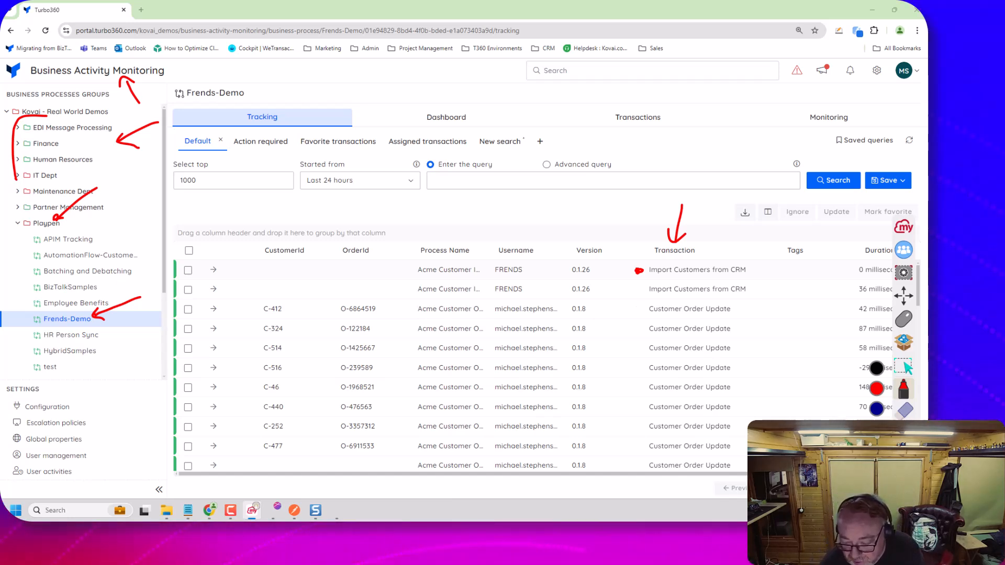
pyautogui.click(636, 308)
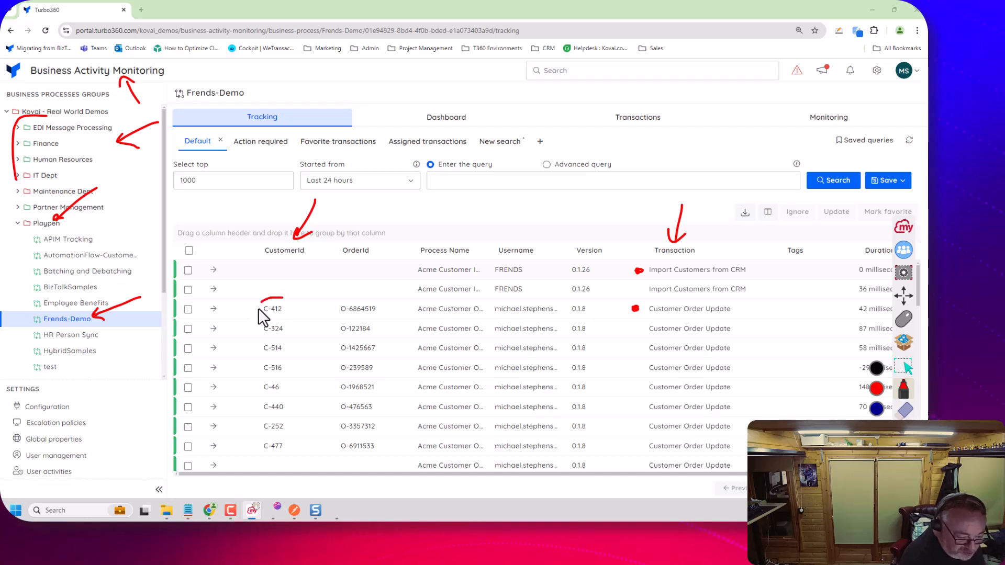
# Mark the first Customer Order Update row's customer ID, order ID, process name, username and version in red, and clear all annotations
pyautogui.moveTo(372, 294)
pyautogui.mouseDown()
pyautogui.moveTo(331, 306)
pyautogui.moveTo(381, 301)
pyautogui.mouseUp()
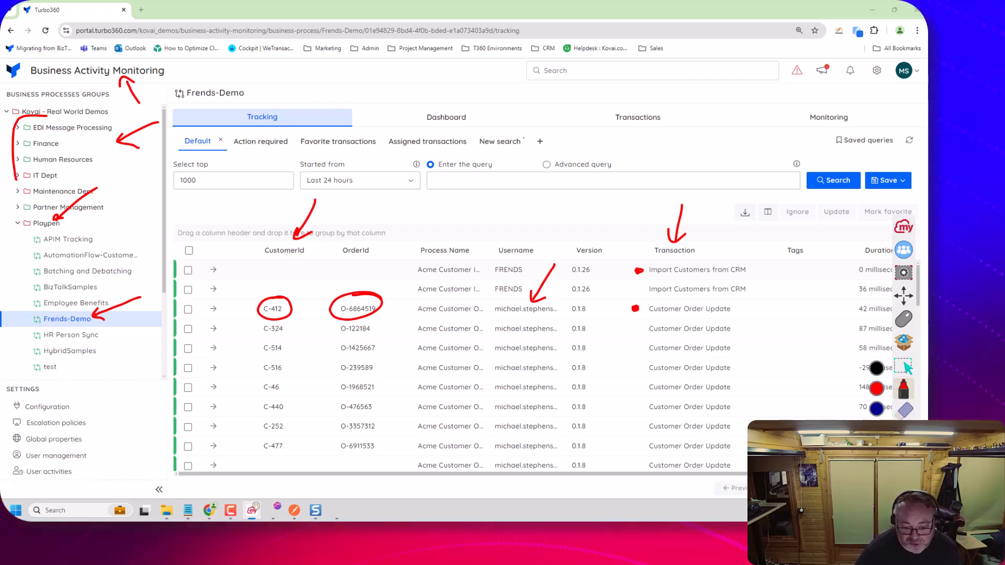
pyautogui.moveTo(424, 299); pyautogui.dragTo(423, 317)
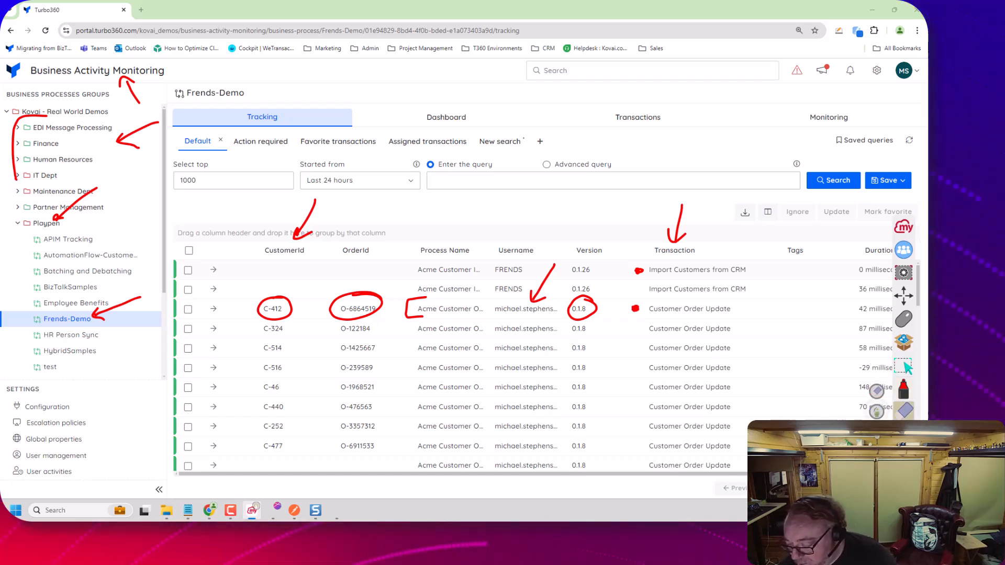
pyautogui.click(905, 410)
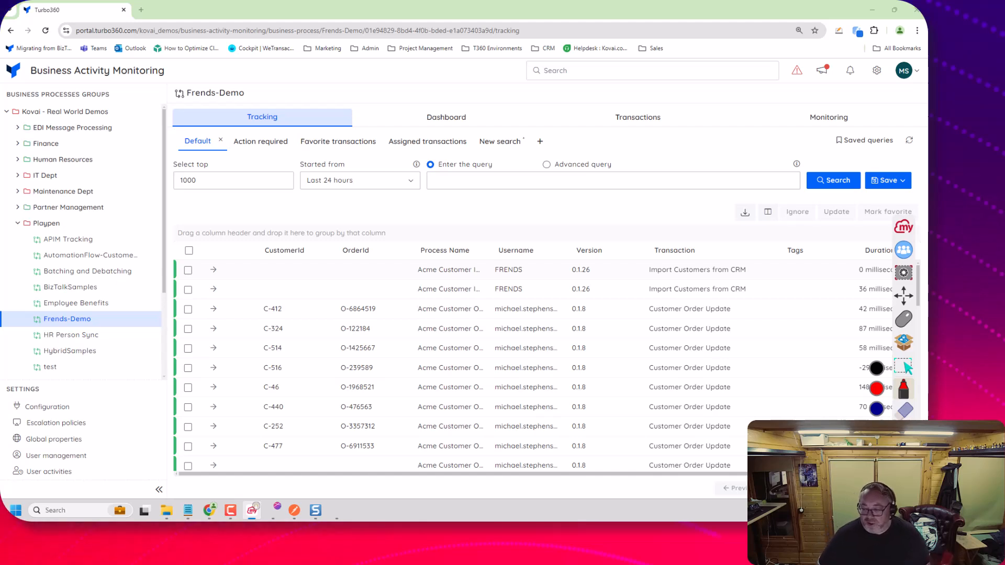
pyautogui.click(903, 319)
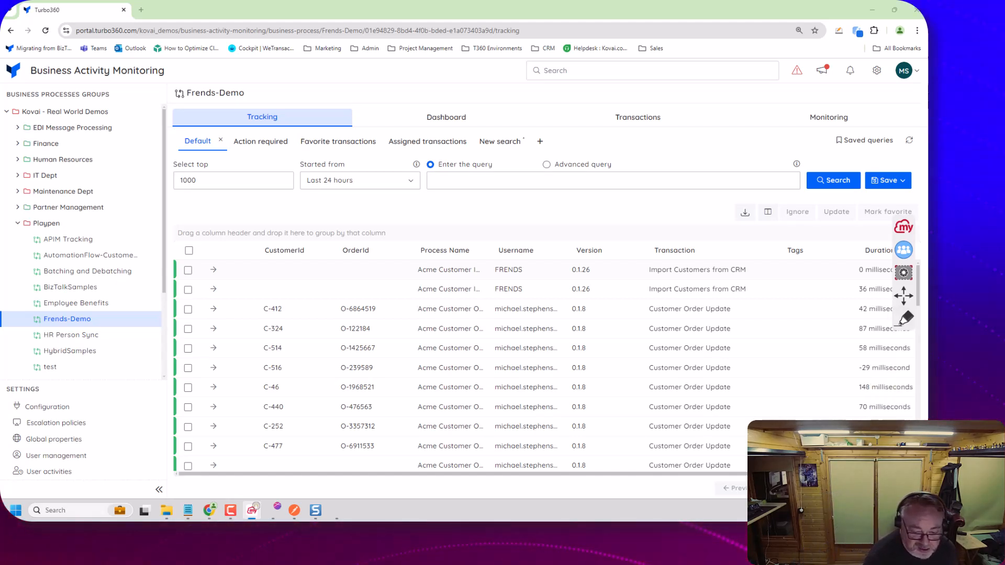
# Open the first Import Customers from CRM transaction's message flow and examine the Process Started stage's message context and body
pyautogui.click(213, 270)
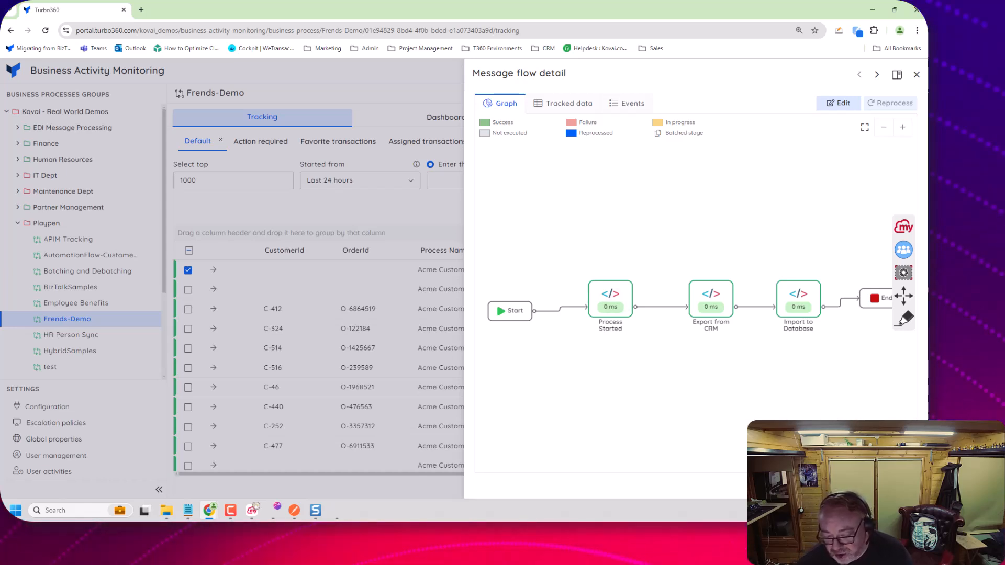
pyautogui.click(630, 316)
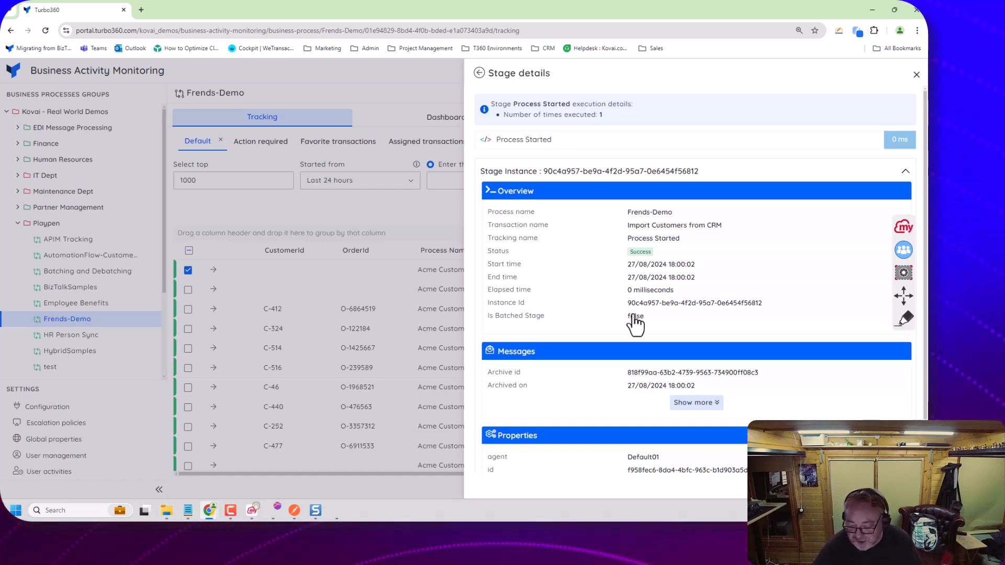
pyautogui.scroll(-1, 635, 323)
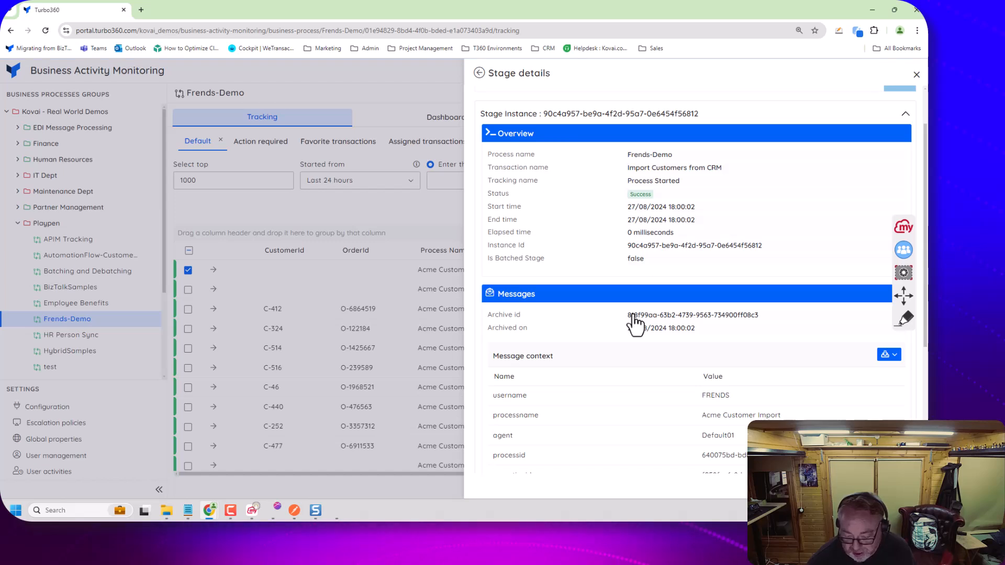
pyautogui.scroll(-2, 635, 323)
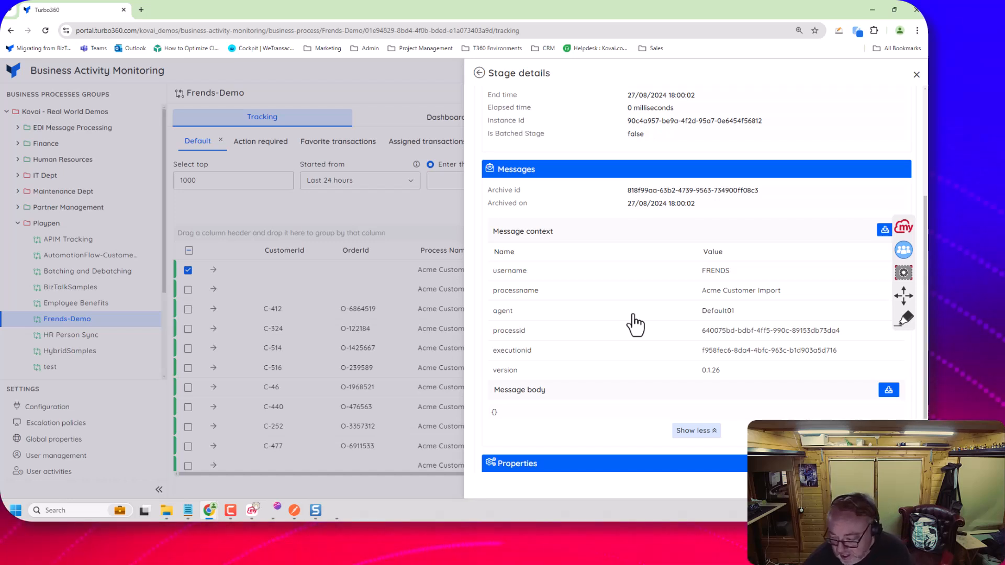
# Point a red arrow at the executionid property in the message context and bracket its value in red
pyautogui.click(904, 318)
pyautogui.moveTo(565, 322)
pyautogui.mouseDown()
pyautogui.moveTo(540, 339)
pyautogui.moveTo(534, 330)
pyautogui.mouseUp()
pyautogui.moveTo(692, 342); pyautogui.dragTo(707, 359)
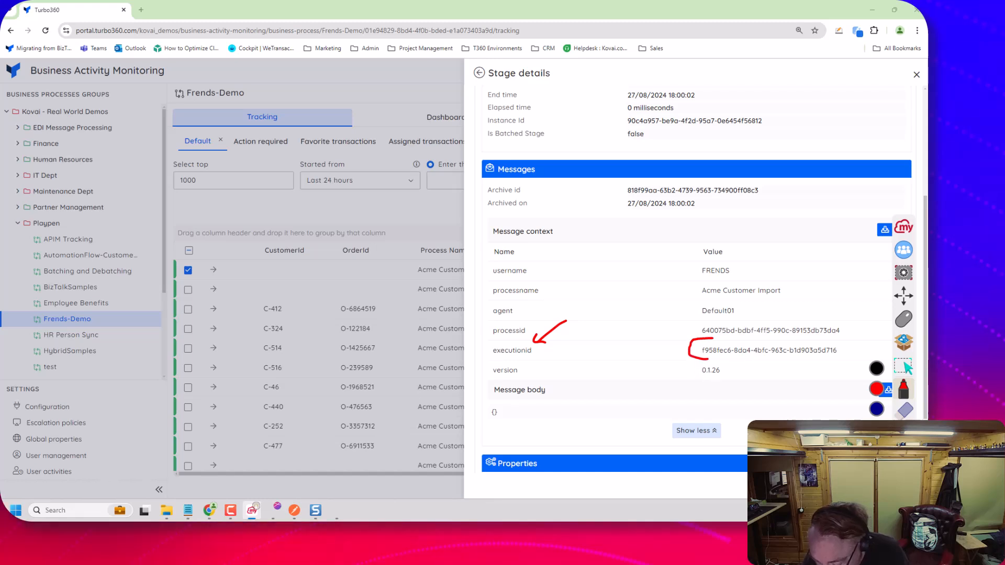
pyautogui.moveTo(828, 340)
pyautogui.mouseDown()
pyautogui.moveTo(845, 353)
pyautogui.moveTo(828, 360)
pyautogui.mouseUp()
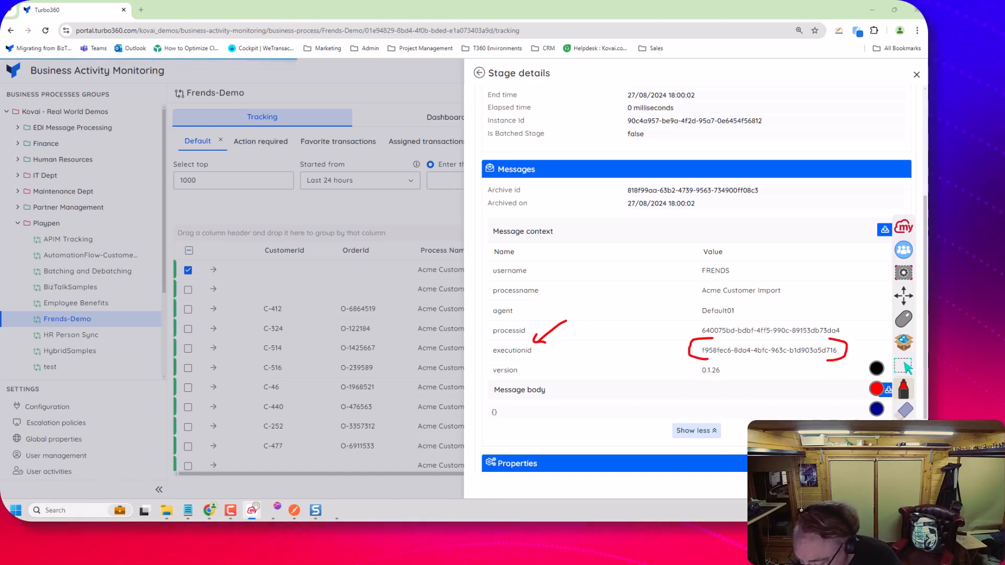
# Remove the annotations, examine the Process Started stage's properties and close the stage details
pyautogui.click(903, 318)
pyautogui.scroll(-2, 696, 282)
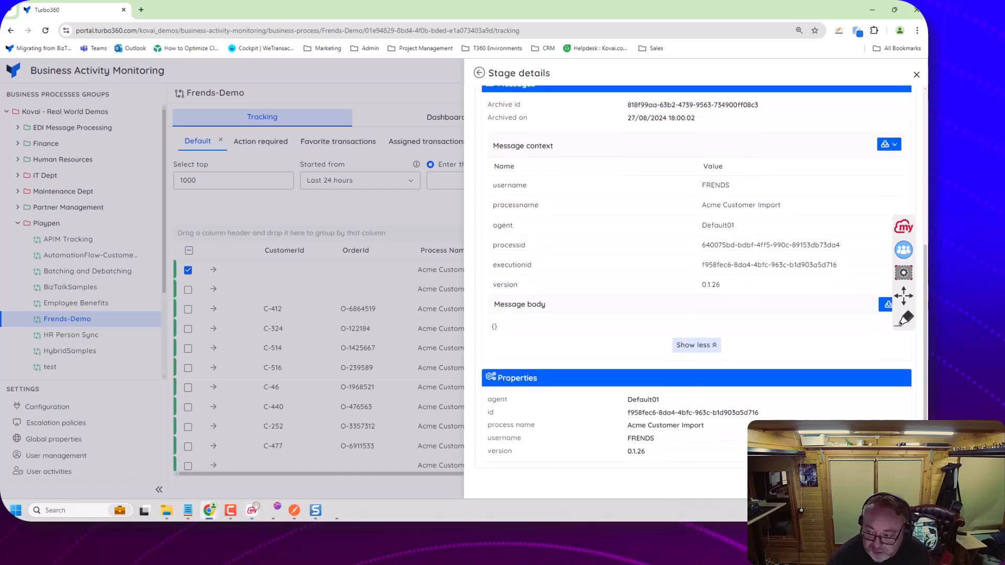
pyautogui.press('Escape')
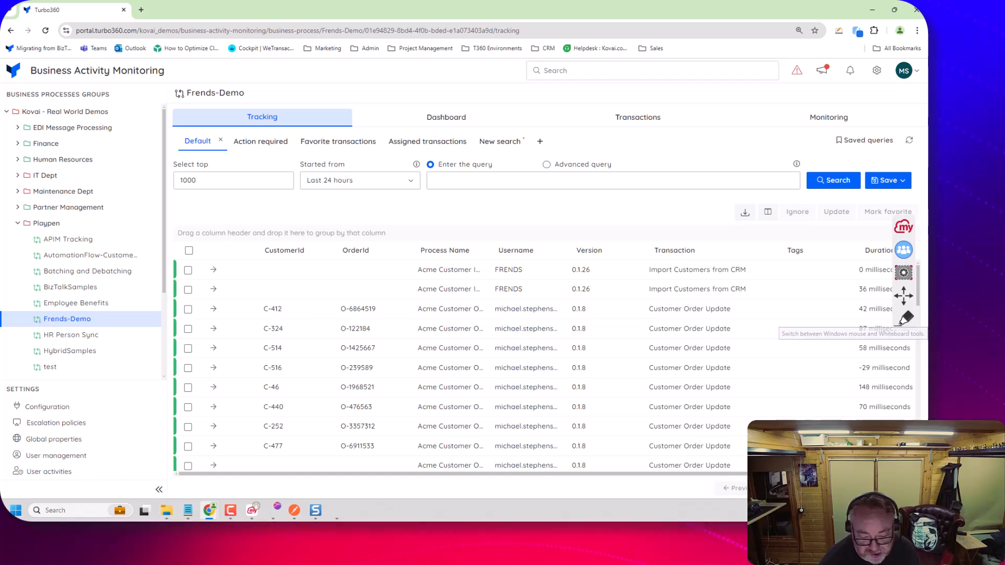
# Open the message flow of the first Customer Order Update transaction and circle its Reprocess option in red
pyautogui.click(213, 309)
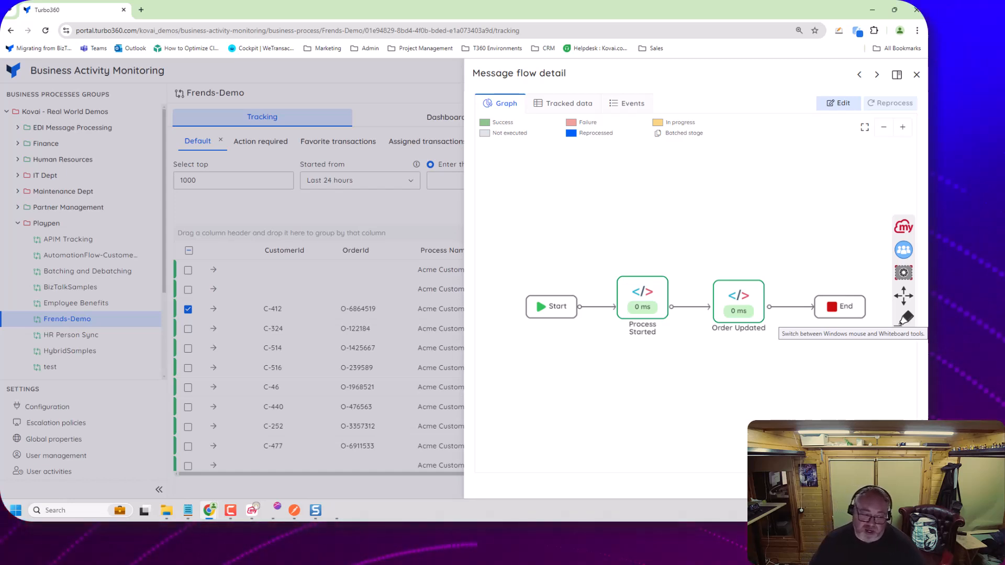
pyautogui.click(903, 318)
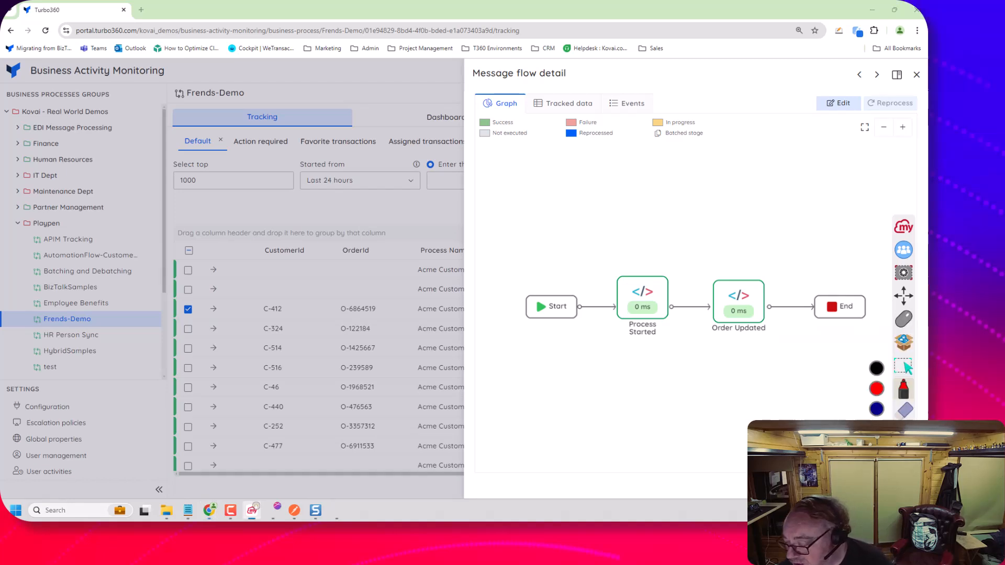
pyautogui.moveTo(899, 86)
pyautogui.mouseDown()
pyautogui.moveTo(881, 121)
pyautogui.moveTo(900, 86)
pyautogui.mouseUp()
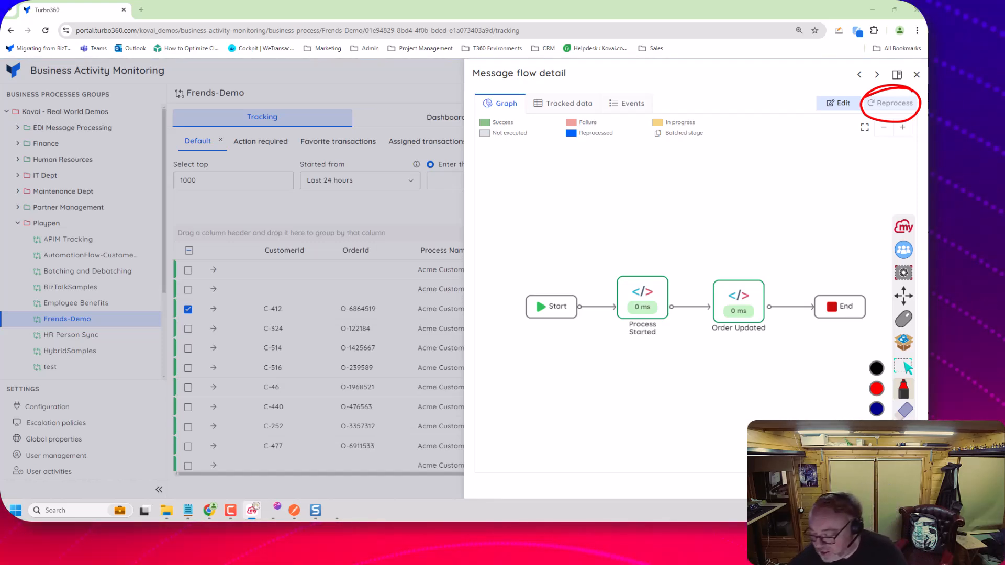
# Clear the red annotation and close the message flow detail to return to the Frends-Demo tracking list
pyautogui.click(904, 410)
pyautogui.click(876, 412)
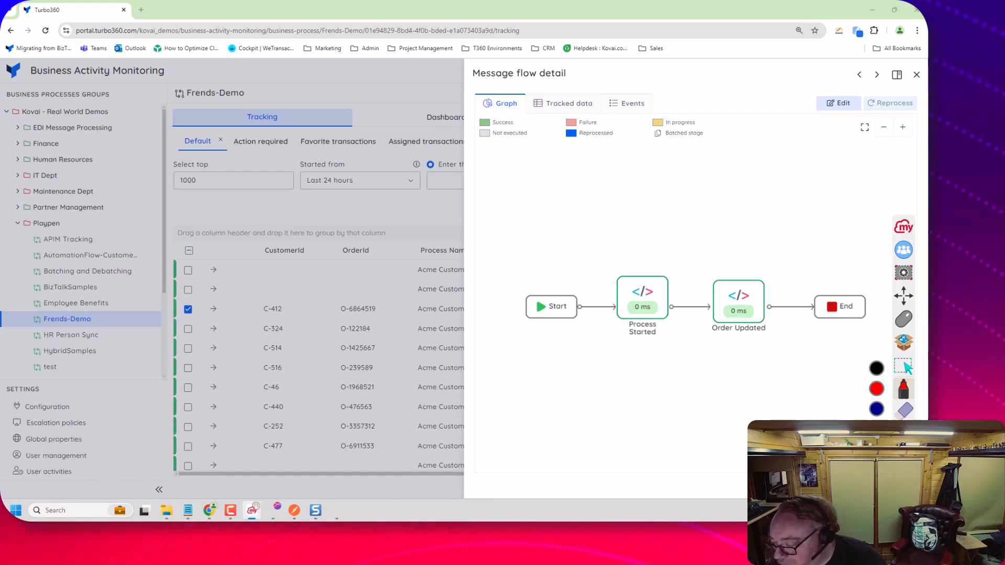
pyautogui.click(903, 319)
pyautogui.press('Escape')
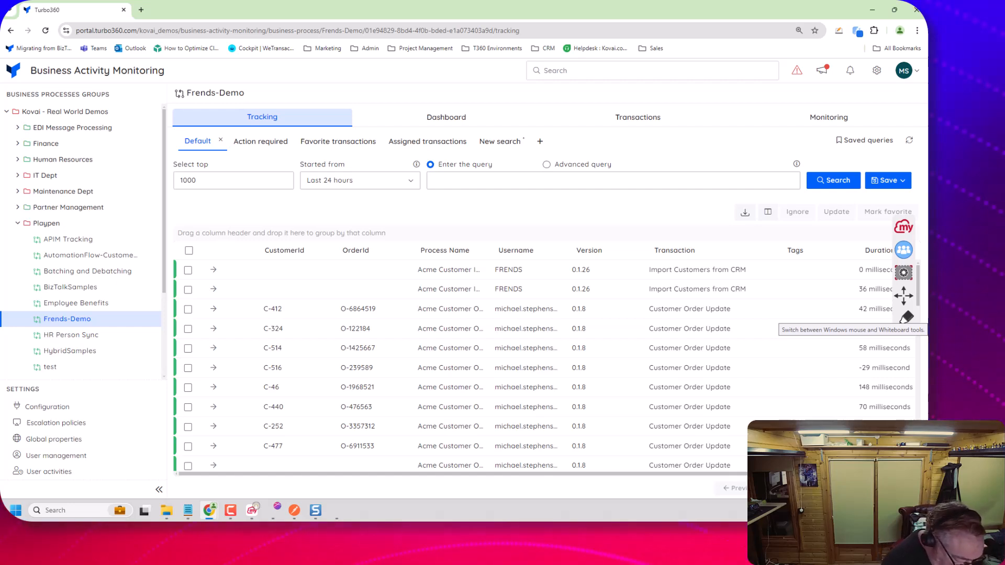
# Switch to the Acme Customer Import process in Frends and mark its BAM Start Transaction and Export from CRM checkpoint with red arrows
pyautogui.hotkey('alt', 'Tab')
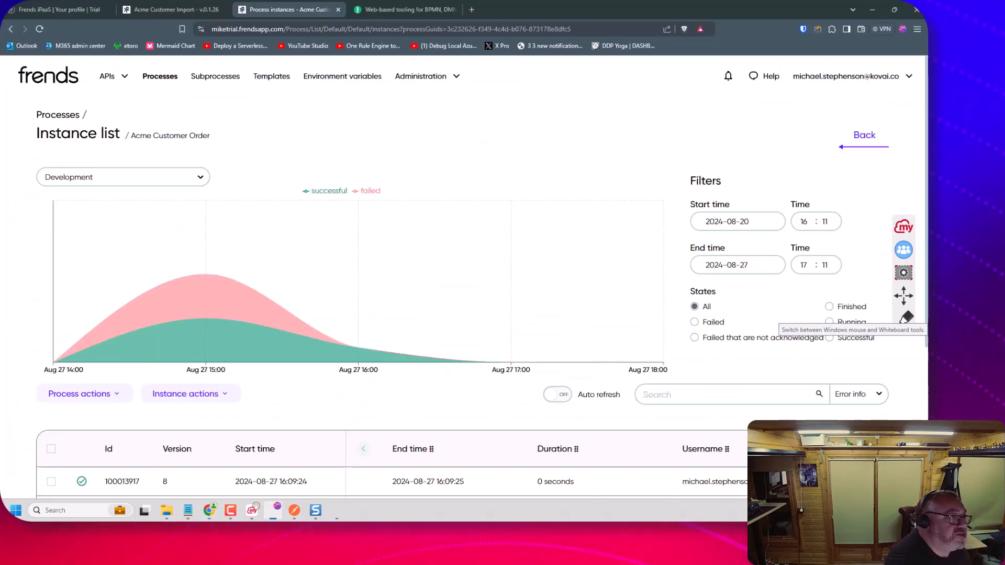
pyautogui.hotkey('ctrl', 'shift', 'Tab')
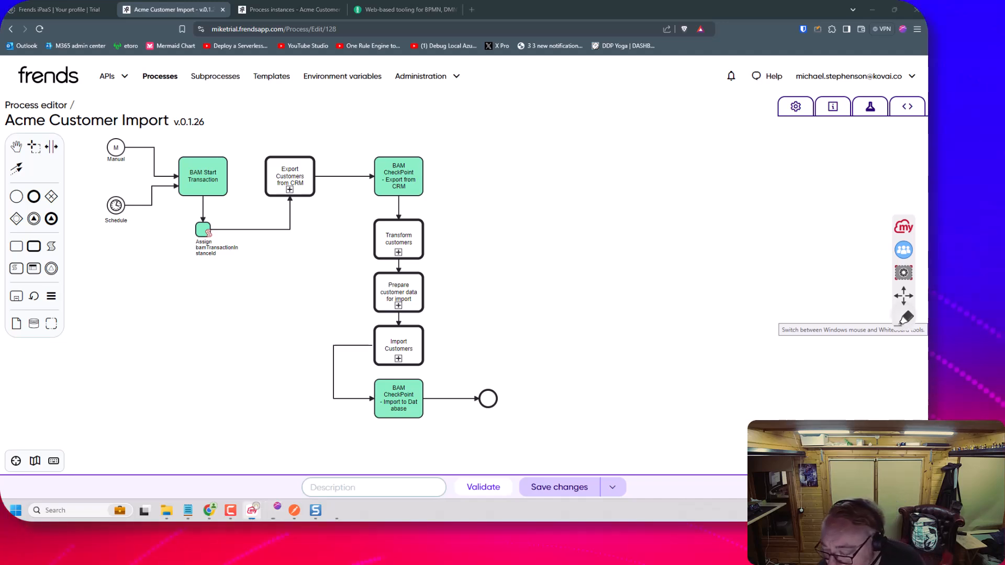
pyautogui.click(905, 316)
pyautogui.moveTo(271, 111)
pyautogui.mouseDown()
pyautogui.moveTo(222, 150)
pyautogui.moveTo(239, 148)
pyautogui.mouseUp()
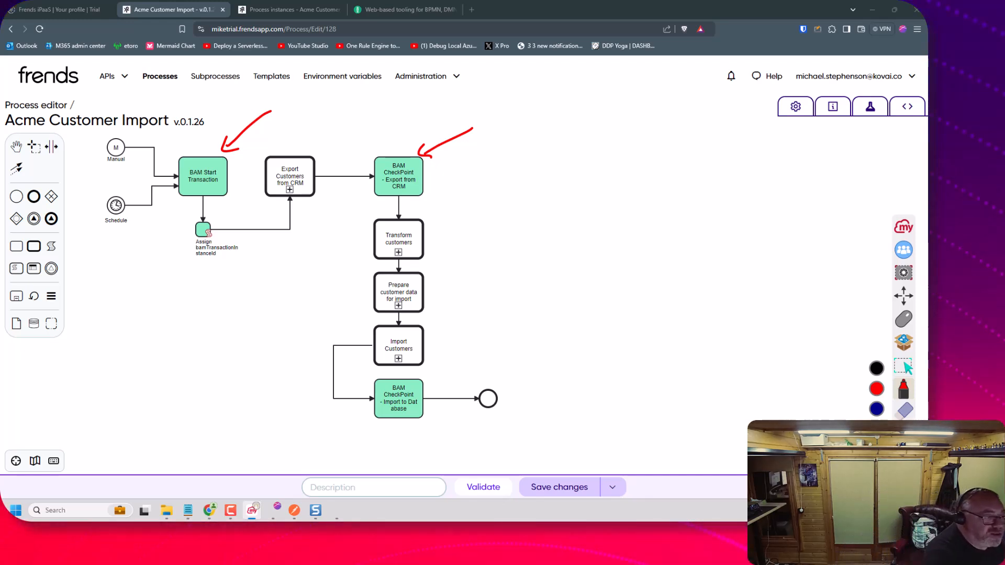
# Bracket the Manual and Schedule triggers in red and circle the BAM Start Transaction and Assign bamTransactionInstanceId shapes
pyautogui.moveTo(129, 130); pyautogui.dragTo(101, 136)
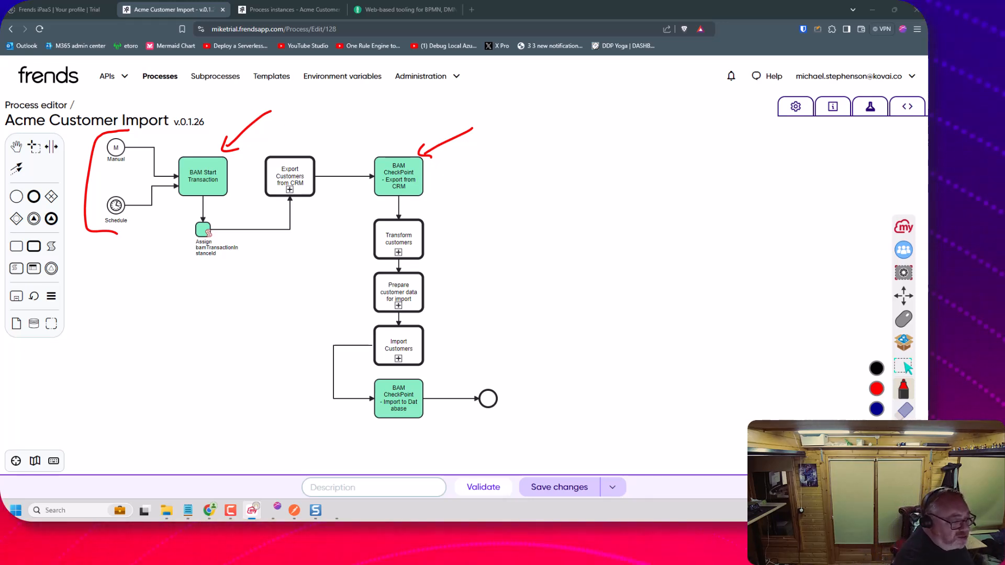
pyautogui.moveTo(226, 208)
pyautogui.mouseDown()
pyautogui.moveTo(231, 165)
pyautogui.moveTo(180, 180)
pyautogui.moveTo(197, 203)
pyautogui.mouseUp()
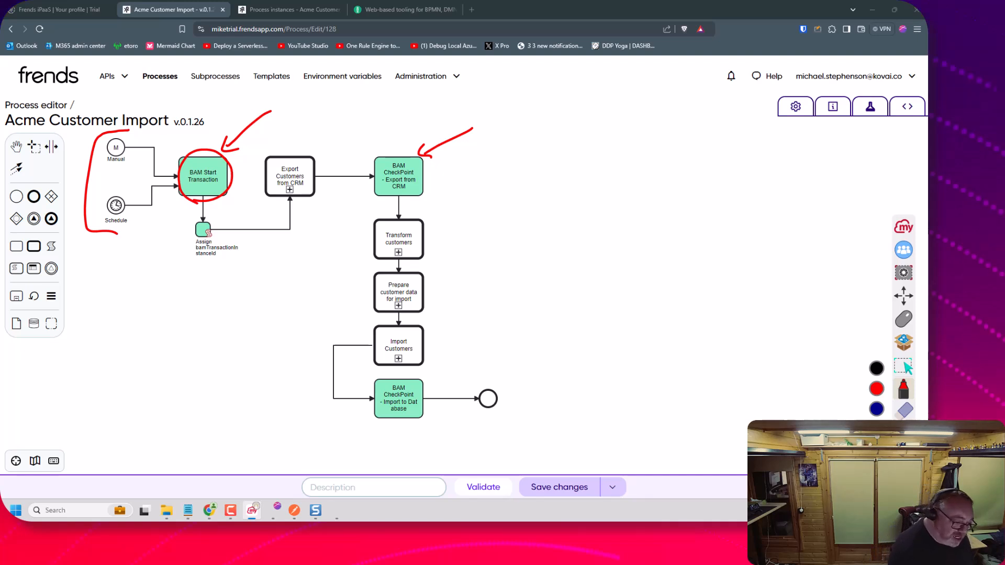
pyautogui.moveTo(183, 245)
pyautogui.mouseDown()
pyautogui.moveTo(235, 260)
pyautogui.moveTo(179, 251)
pyautogui.mouseUp()
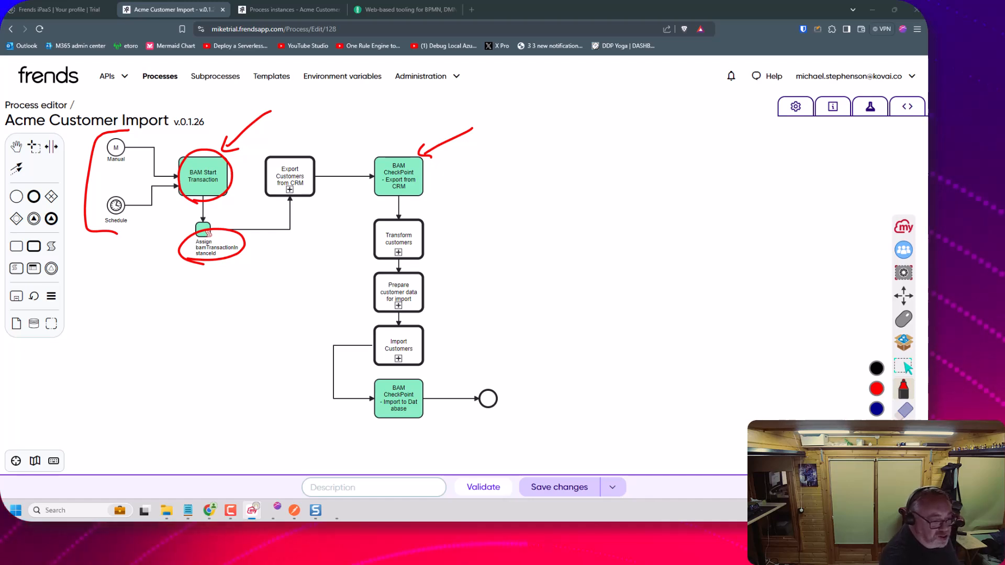
# Mark the Export Customers from CRM, Transform customers, Prepare customer data for import and Import Customers subprocesses in red
pyautogui.moveTo(338, 118); pyautogui.dragTo(305, 149)
pyautogui.moveTo(308, 135); pyautogui.dragTo(324, 147)
pyautogui.click(474, 224)
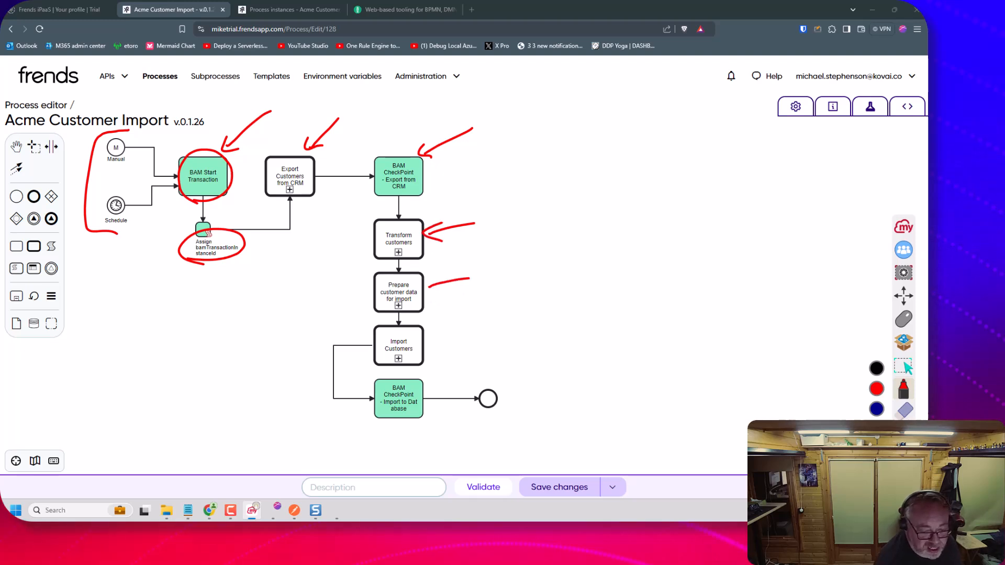
pyautogui.moveTo(439, 278); pyautogui.dragTo(436, 292)
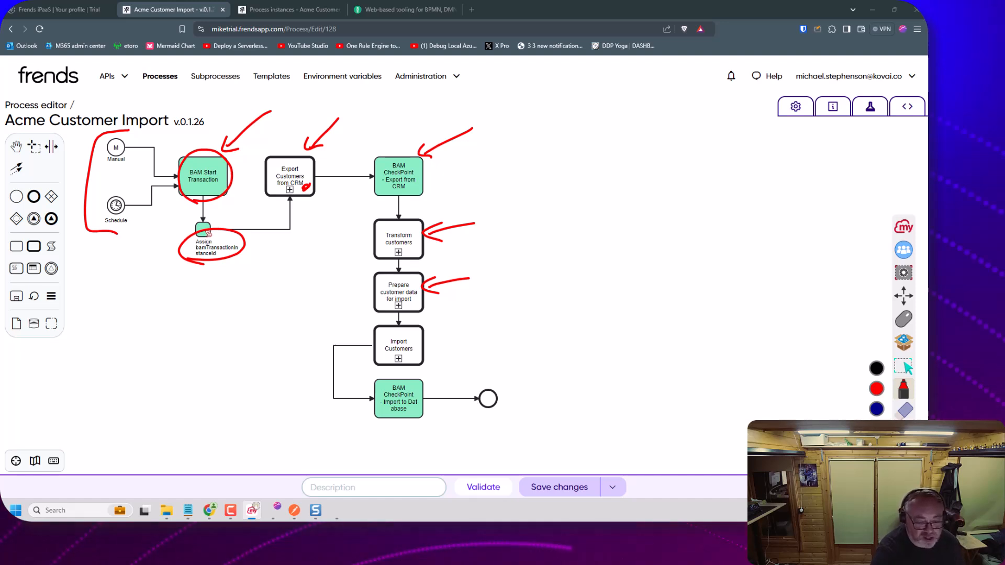
pyautogui.click(411, 279)
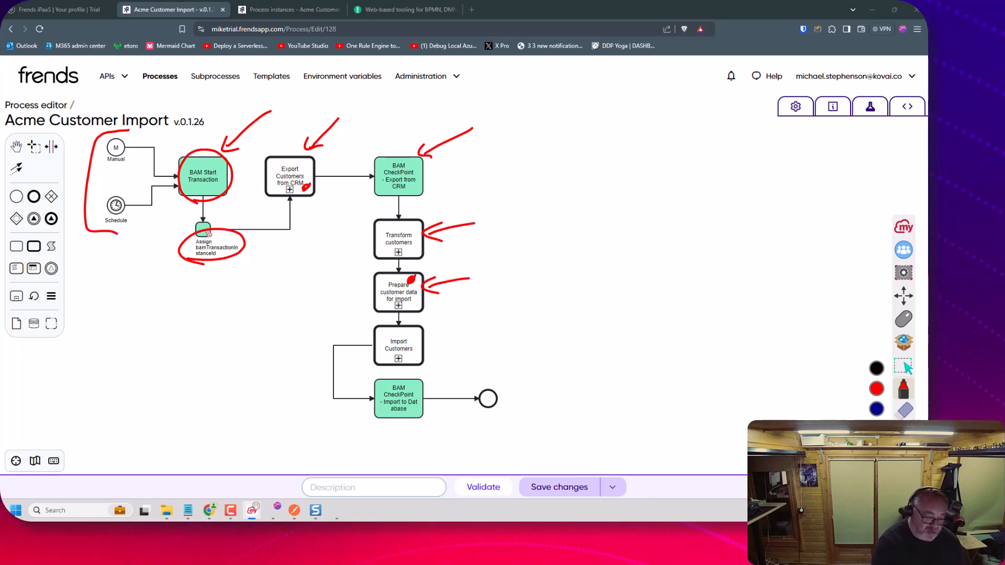
pyautogui.moveTo(412, 331); pyautogui.dragTo(420, 332)
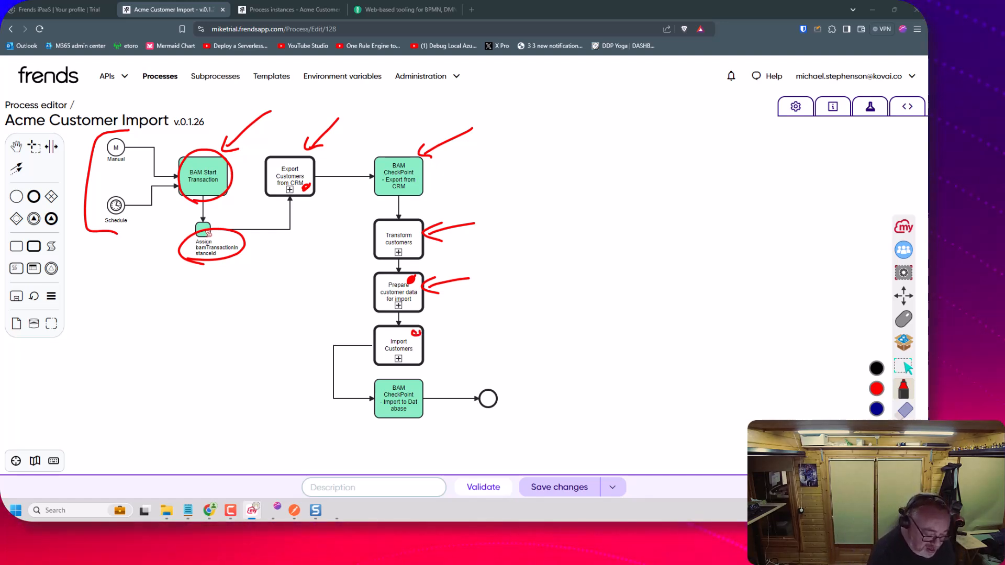
# Mark the BAM CheckPoint - Import to Database shape with a red arrow, and clear all annotations from the process diagram
pyautogui.moveTo(464, 357); pyautogui.dragTo(422, 384)
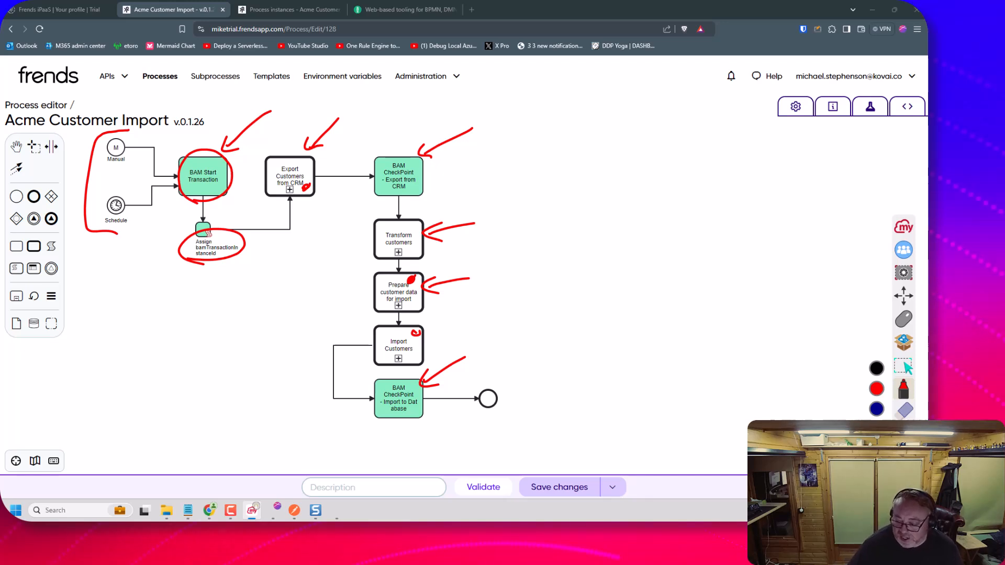
pyautogui.press('Escape')
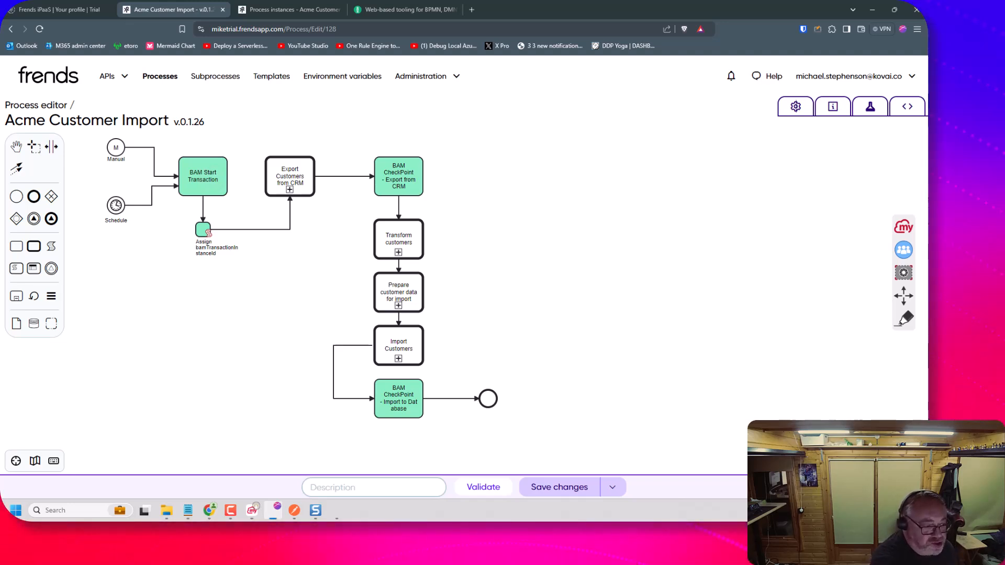
# Open the BAM Start Transaction task's settings, mark its MessageHeader block in red, and clear the marks to view the request headers
pyautogui.click(203, 175)
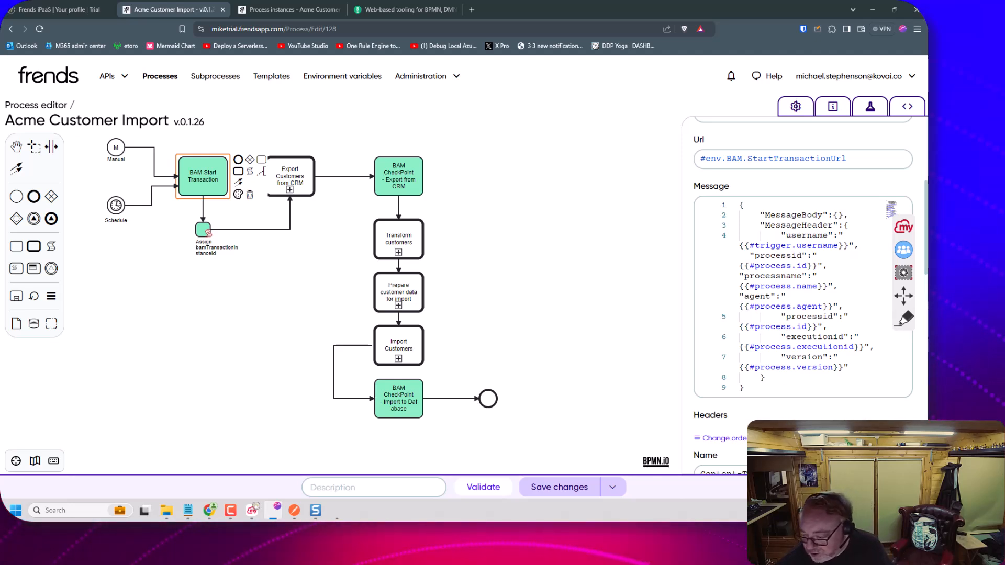
pyautogui.click(903, 319)
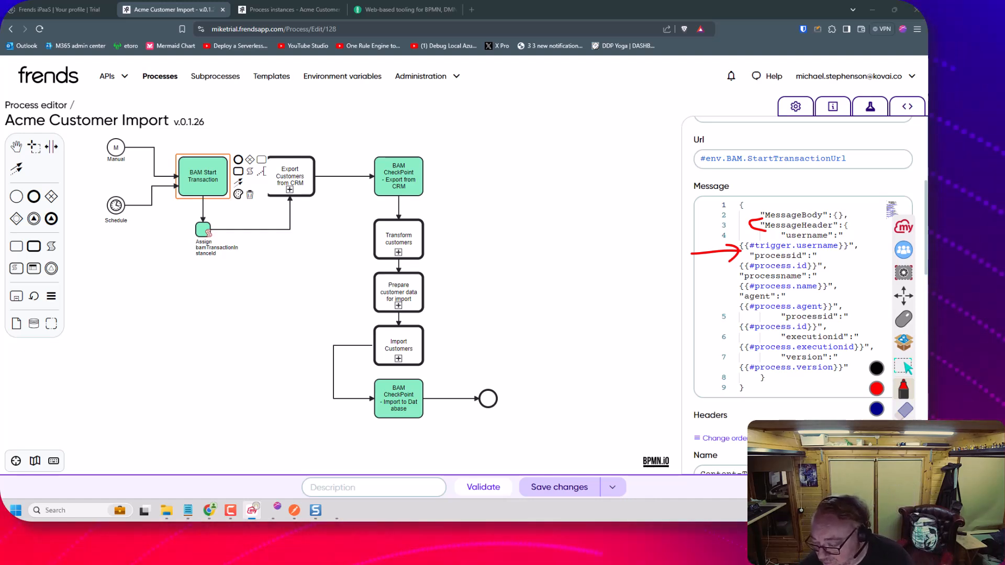
pyautogui.click(904, 319)
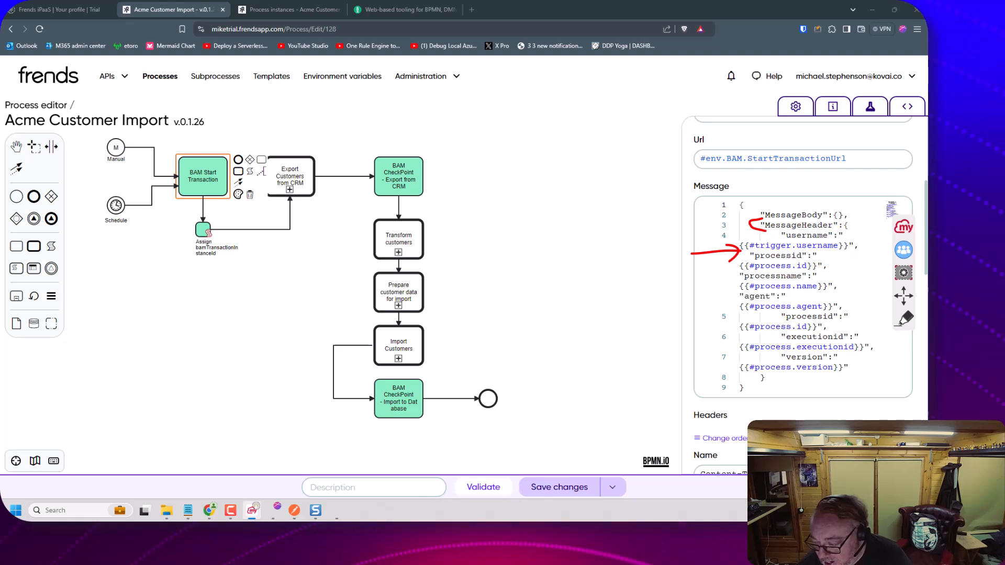
pyautogui.click(904, 318)
pyautogui.click(903, 318)
pyautogui.scroll(-3, 804, 277)
pyautogui.scroll(-1, 804, 293)
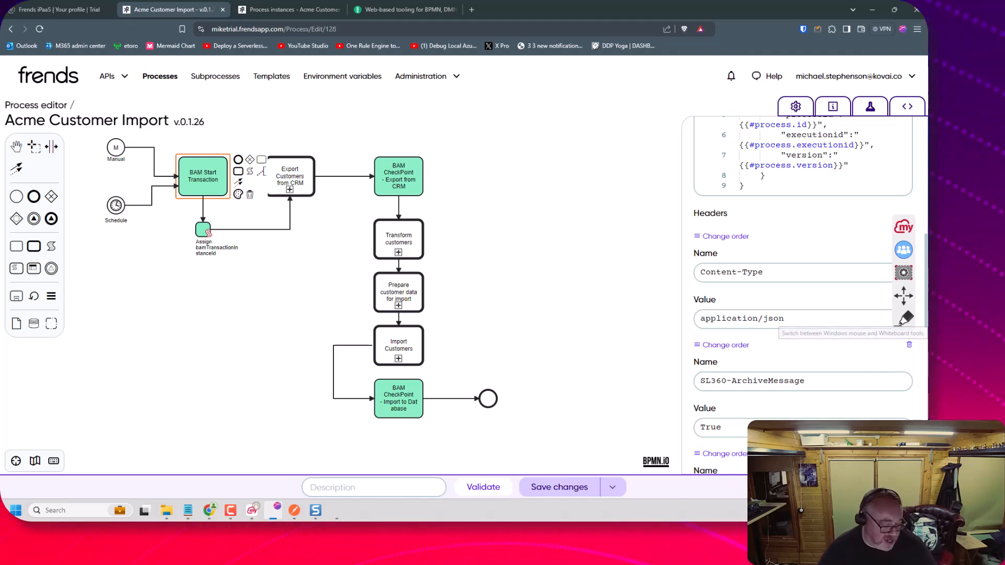
# Switch to Turbo360, show the Frends-Demo transactions, and briefly mark the Process stage of the Import Customers from CRM flow with a red arrow
pyautogui.moveTo(209, 511)
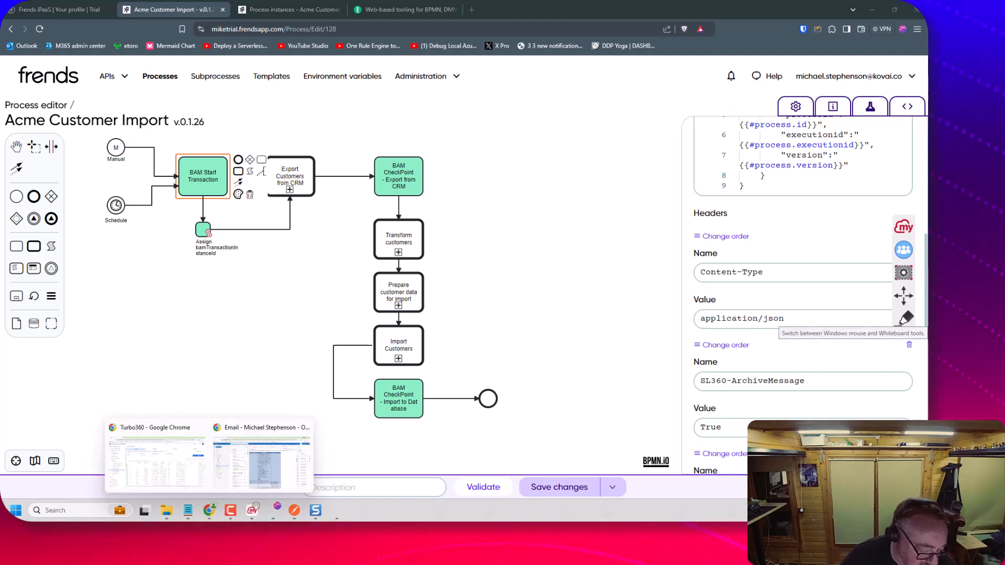
pyautogui.click(166, 453)
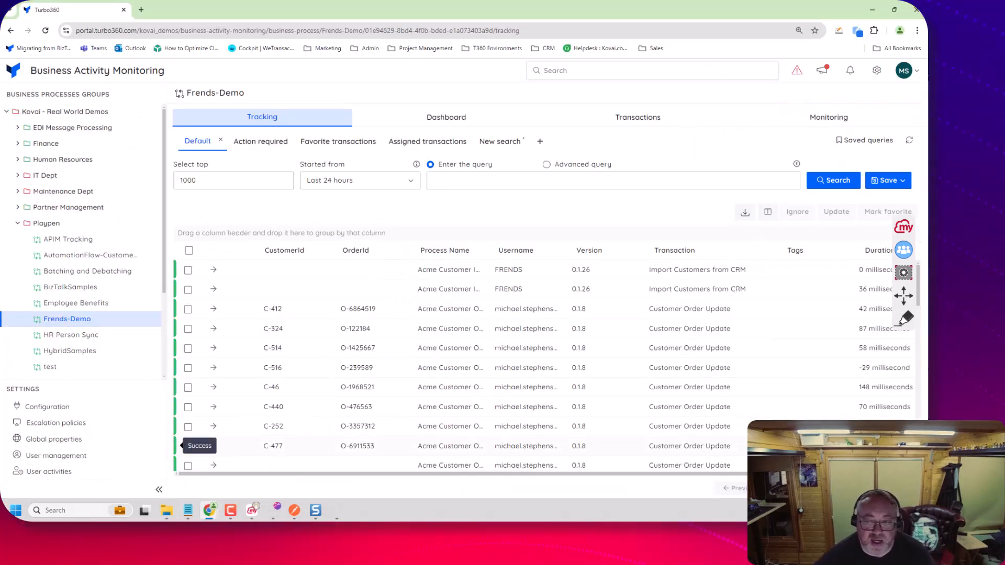
pyautogui.click(637, 116)
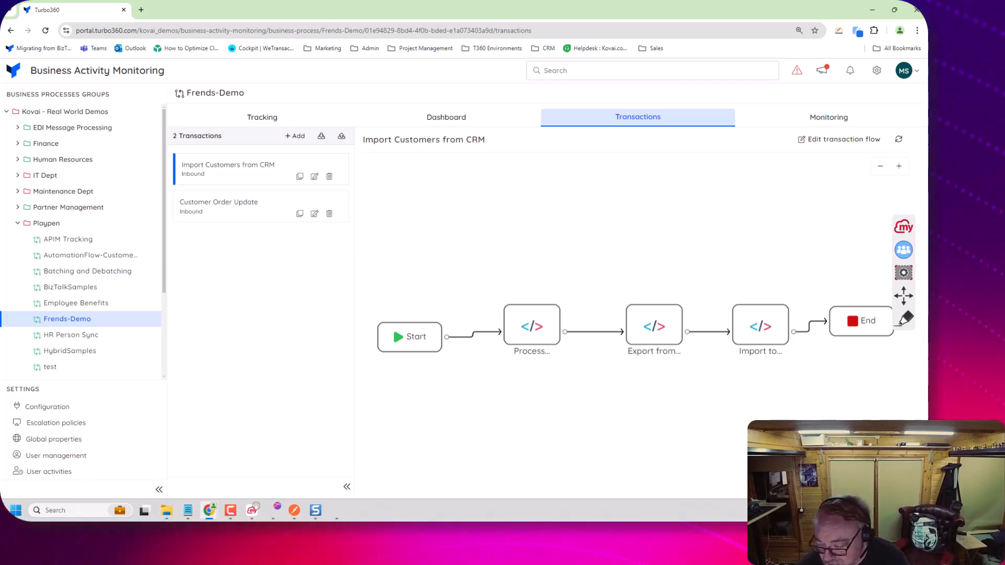
pyautogui.click(905, 318)
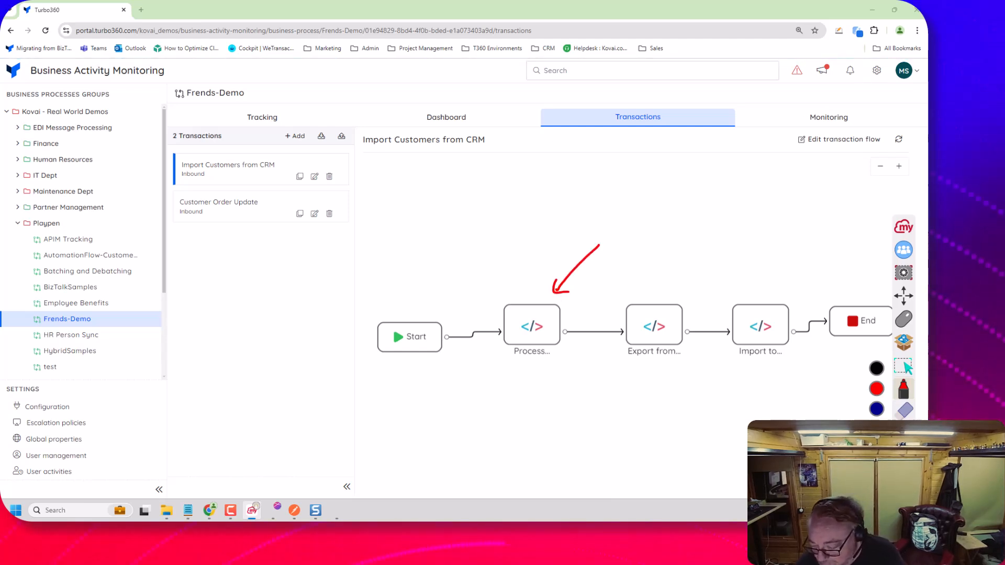
pyautogui.hotkey('ctrl', 'shift', 'c')
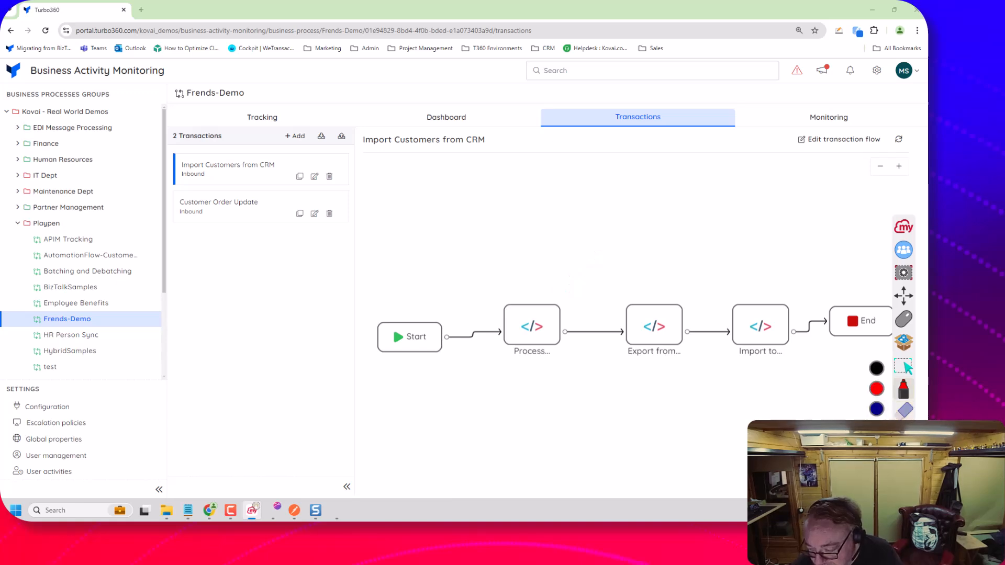
pyautogui.click(903, 318)
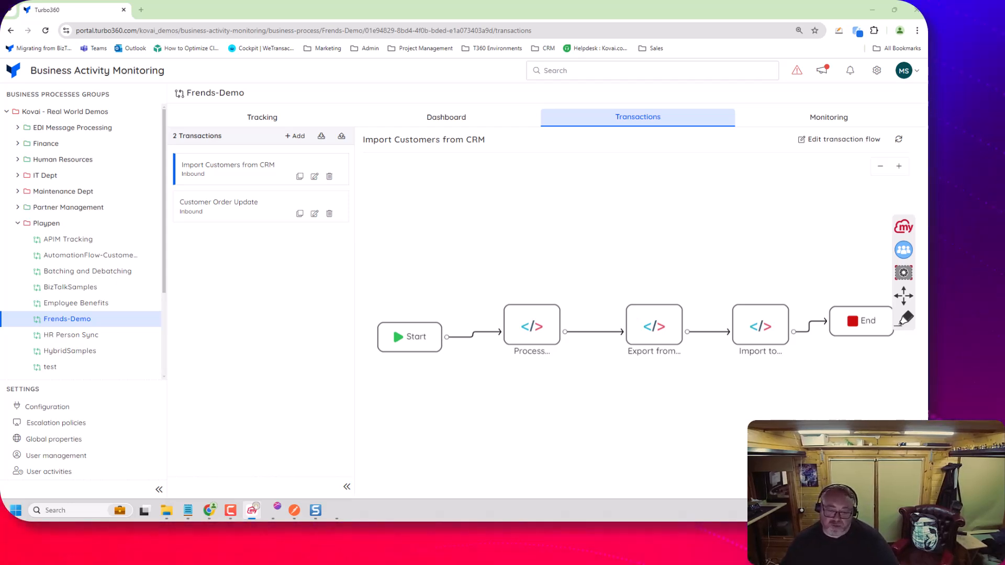
# Return to the Frends-Demo tracking list and mark the Frends-Demo process and the IT Dept group with red arrows
pyautogui.click(262, 117)
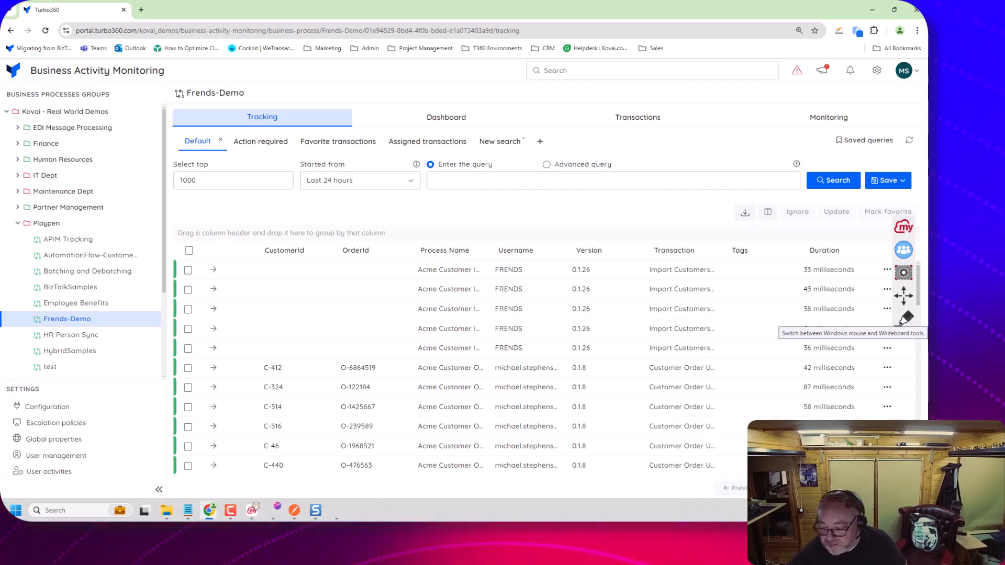
pyautogui.click(906, 318)
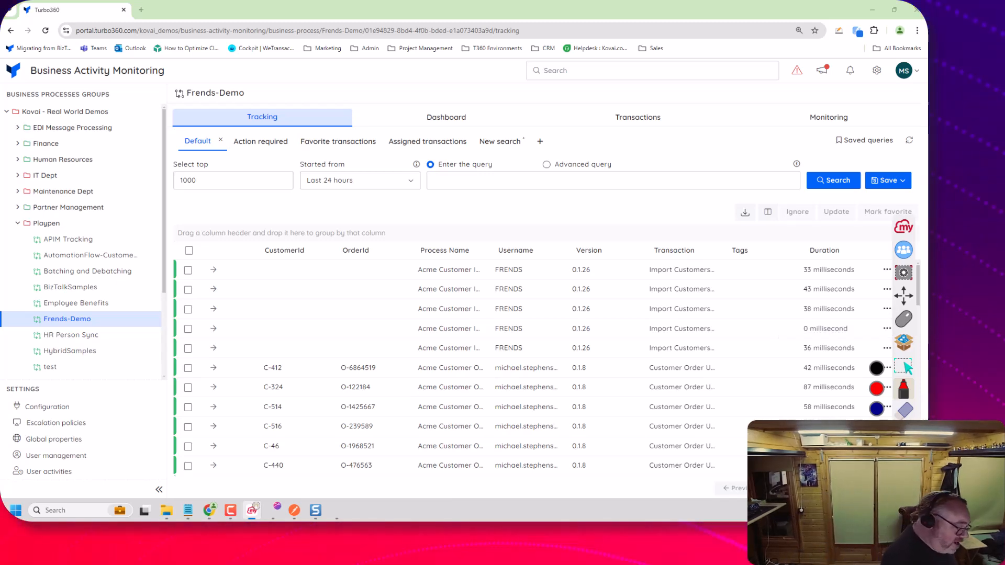
pyautogui.moveTo(153, 270); pyautogui.dragTo(111, 317)
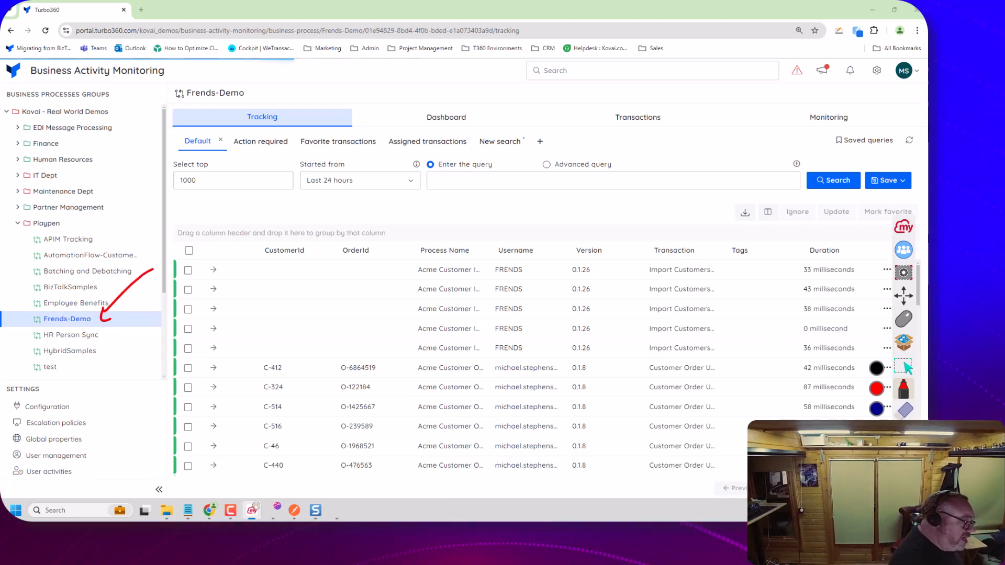
pyautogui.moveTo(129, 151)
pyautogui.mouseDown()
pyautogui.moveTo(137, 148)
pyautogui.moveTo(61, 176)
pyautogui.moveTo(78, 177)
pyautogui.mouseUp()
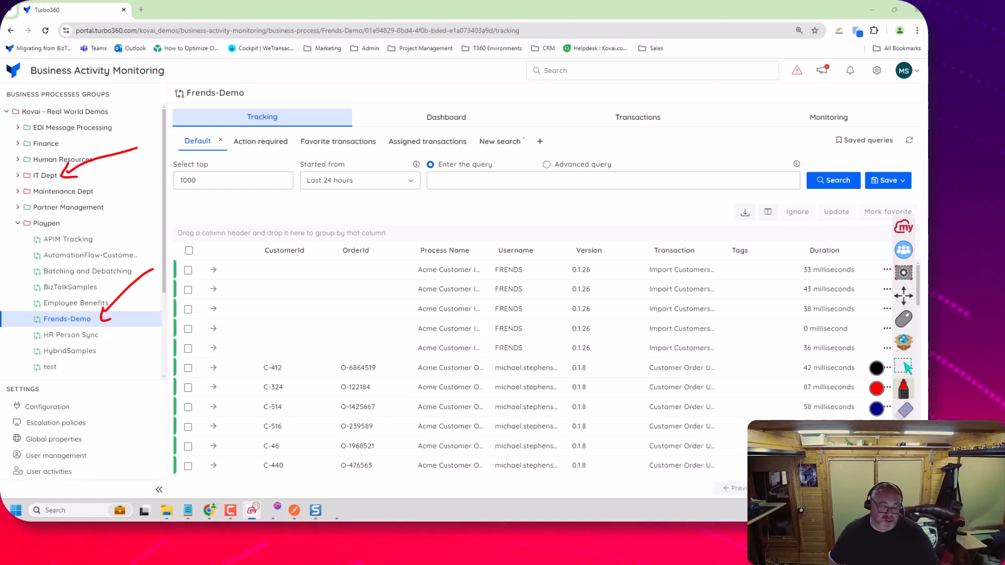